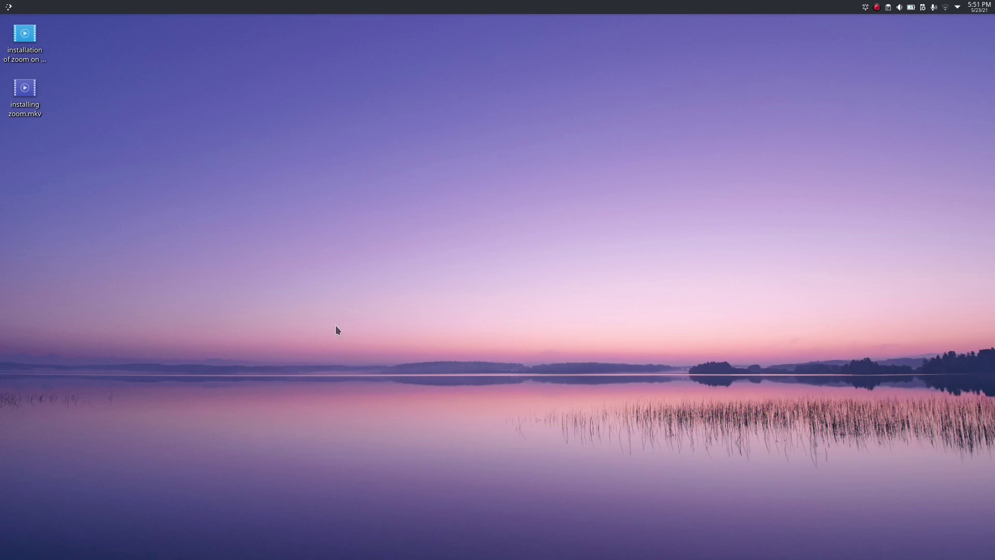
- Open the Konsole terminal by searching 'termi' in the application launcher
left_click(10, 6)
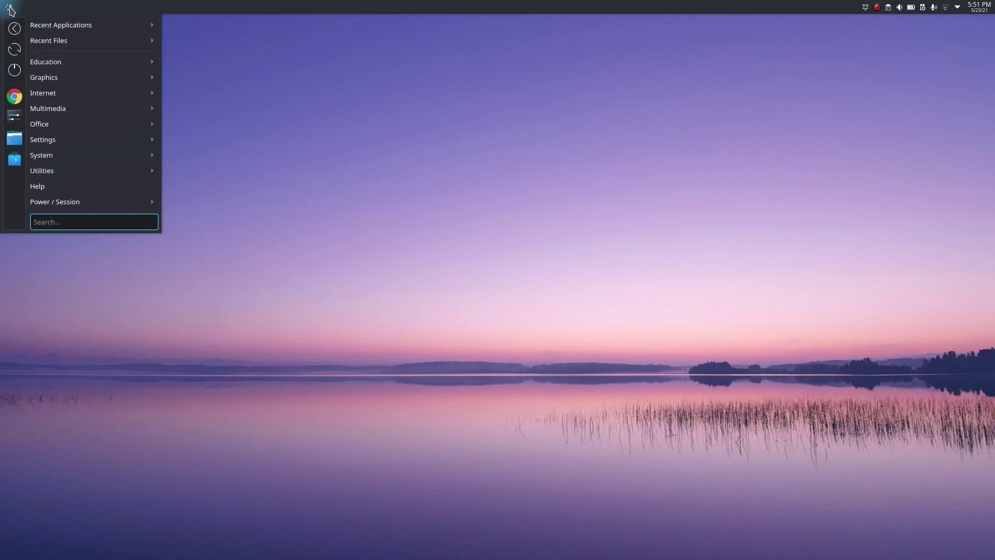
type("termi")
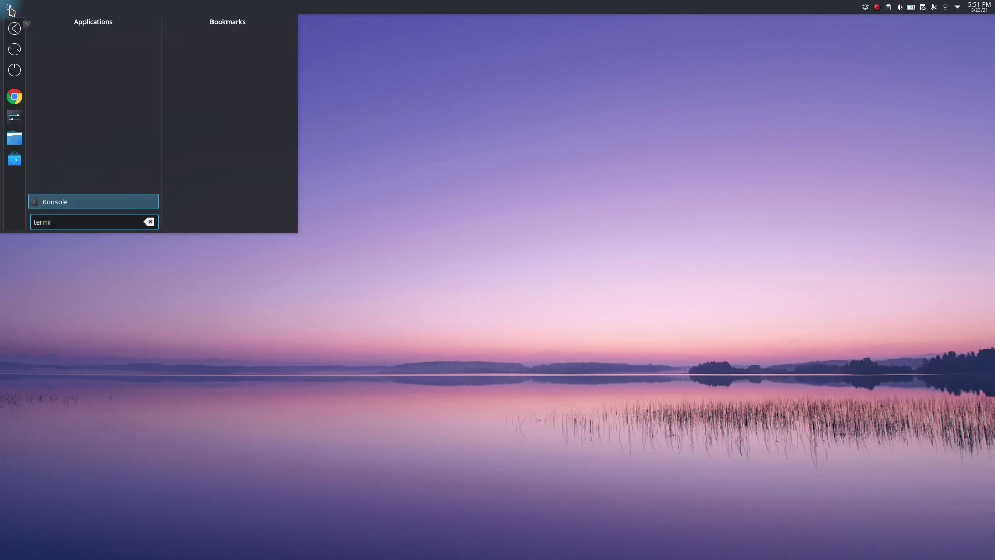
key("Return")
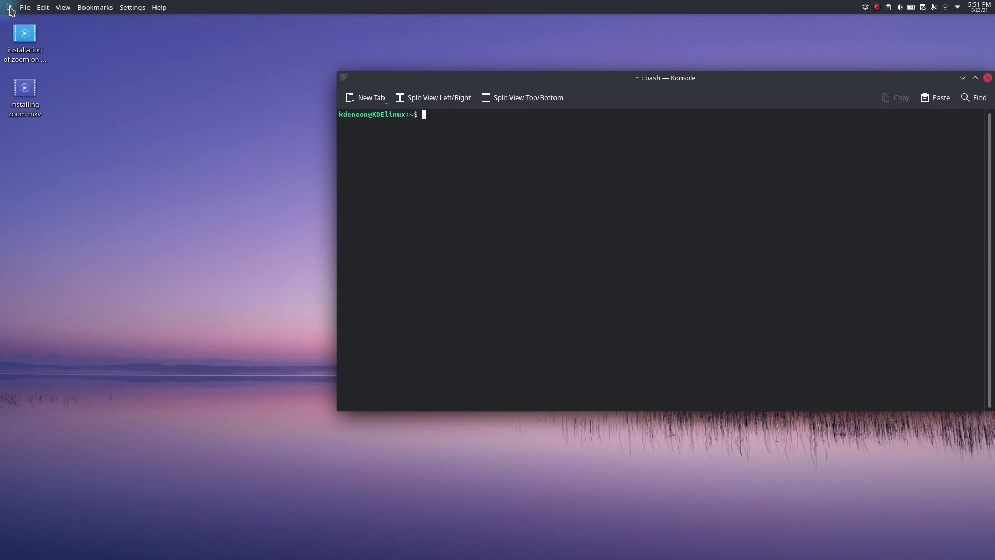
- Install xournal with 'sudo apt install xournal', confirming with y, then close the terminal
type("sudo apt install xournal")
key("Return")
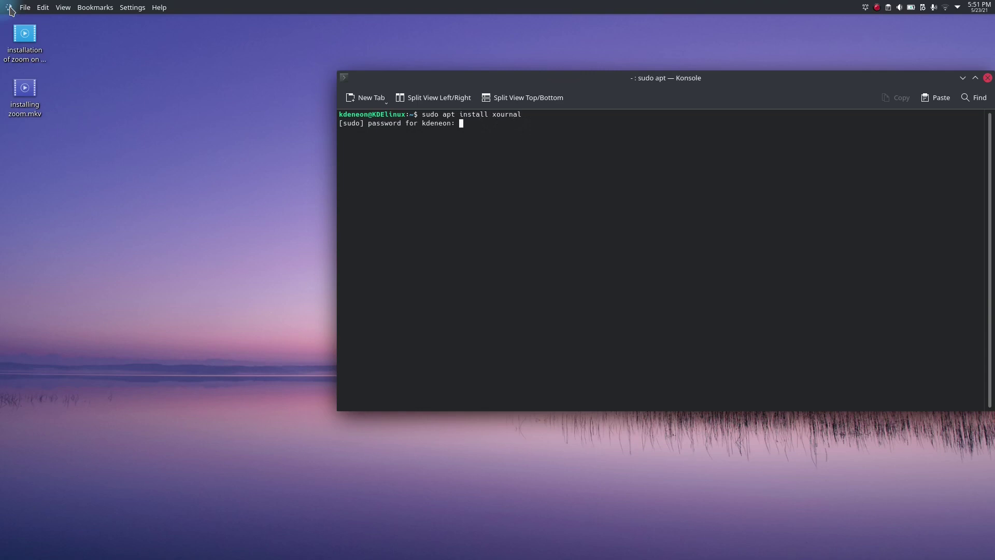
key("Return")
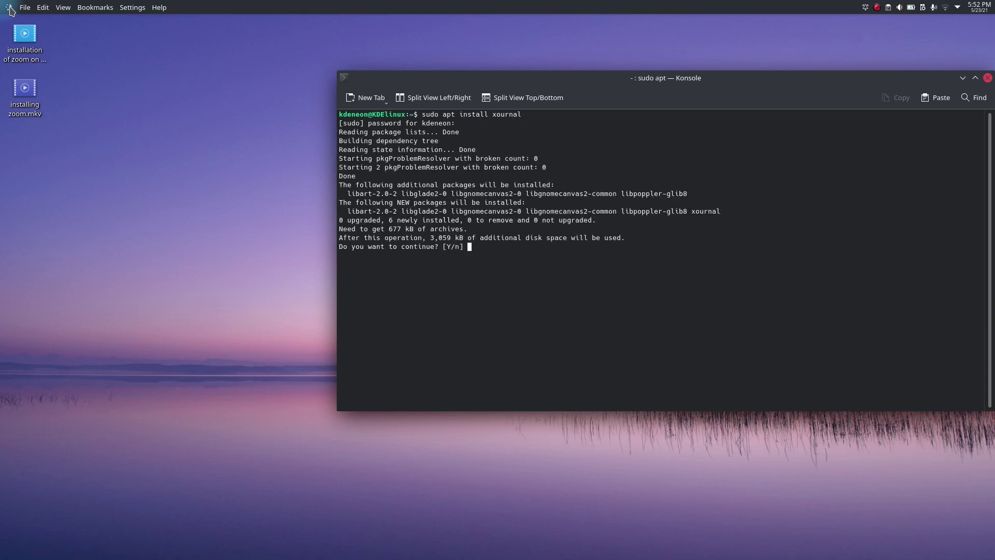
type("y")
key("Return")
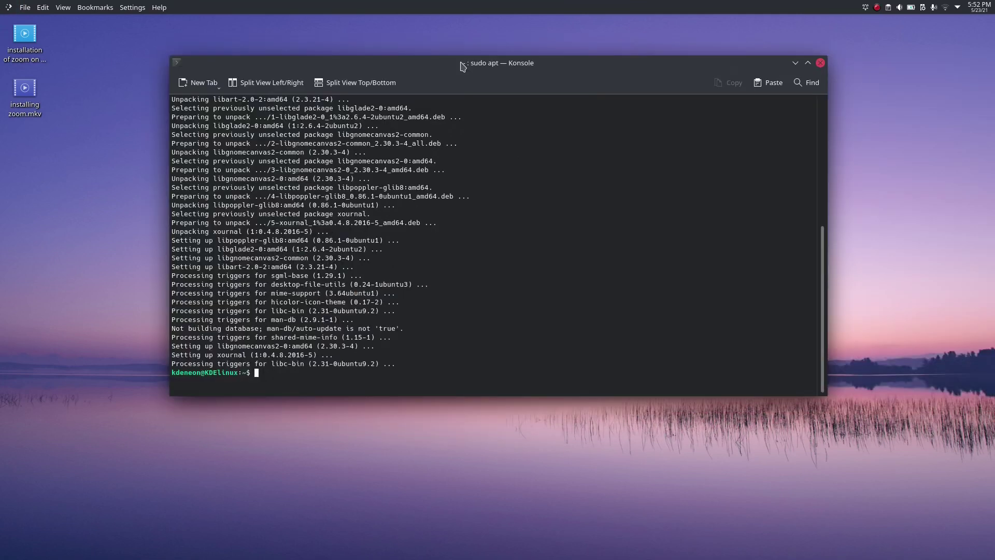
left_click(820, 62)
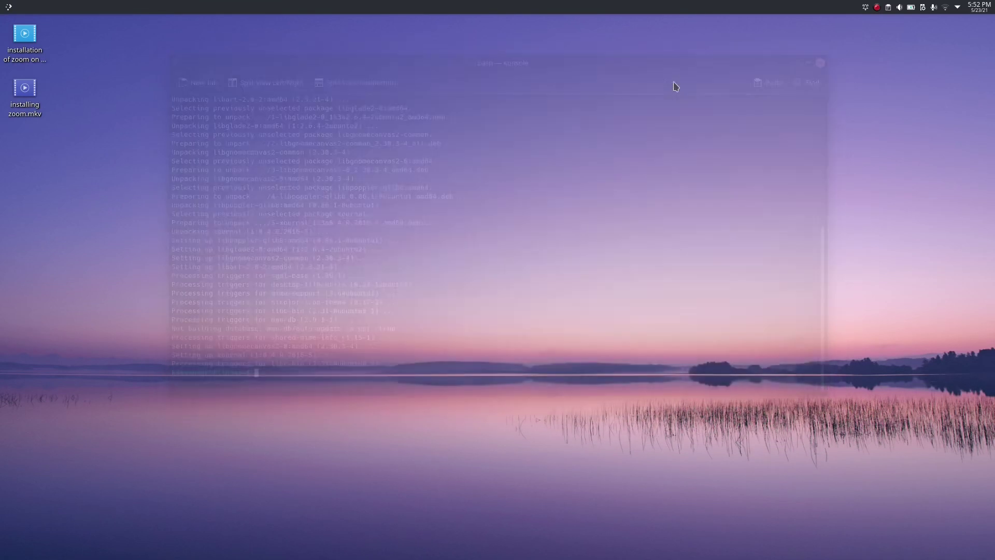
- Launch Xournal by searching 'rnal' in the launcher, then maximize its window
left_click(9, 7)
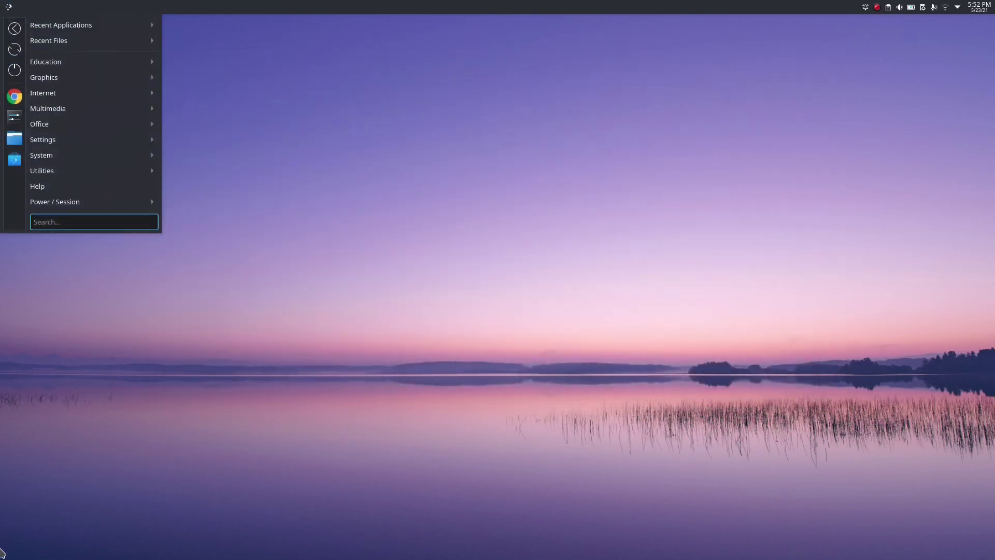
type("rnal")
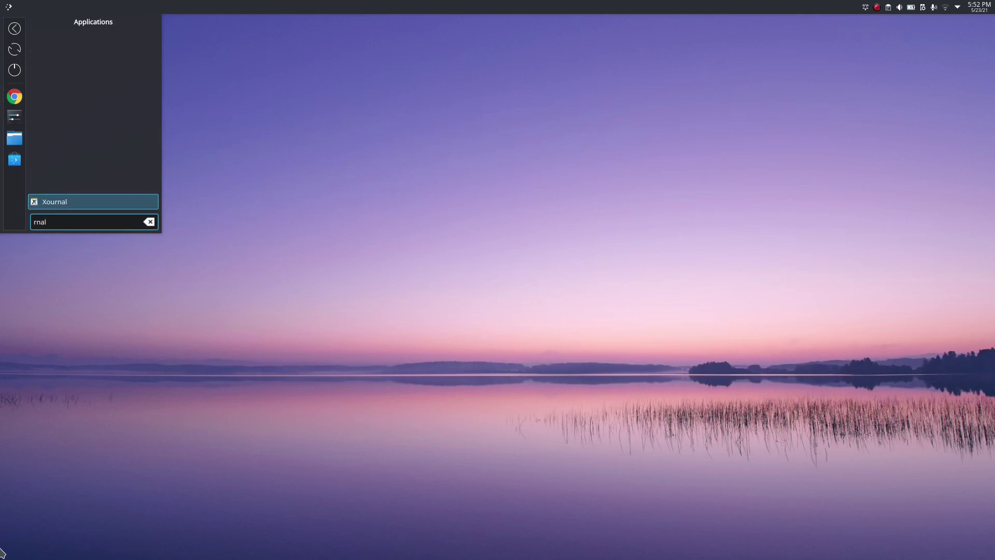
key("Return")
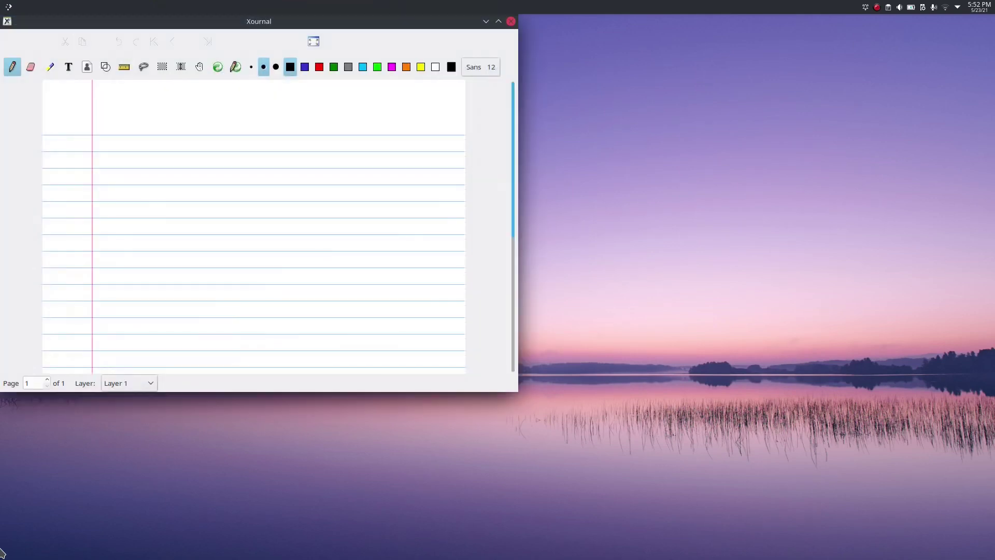
left_click(497, 21)
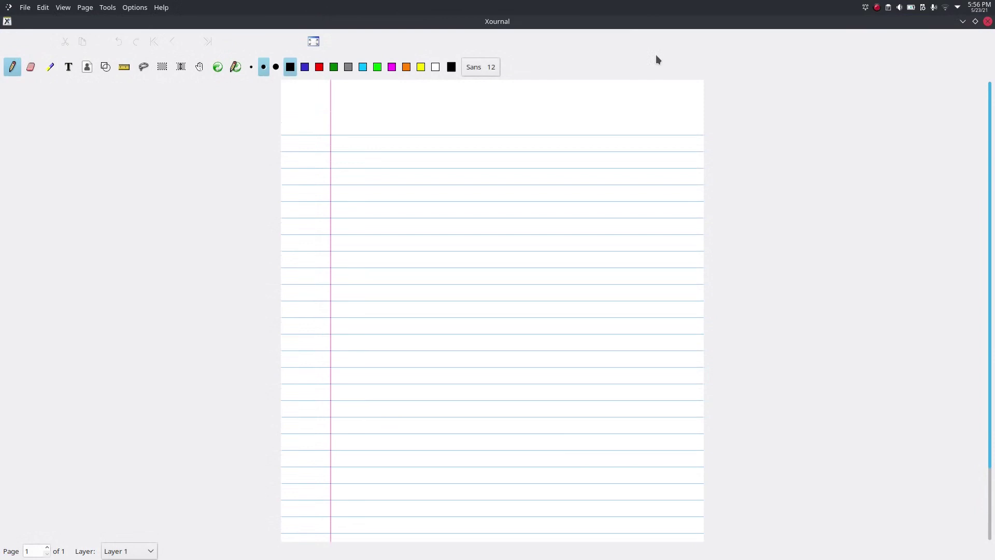
- Zoom to page width and handwrite ∫x² dx = x³/3 + C at the top of the page
left_click(70, 10)
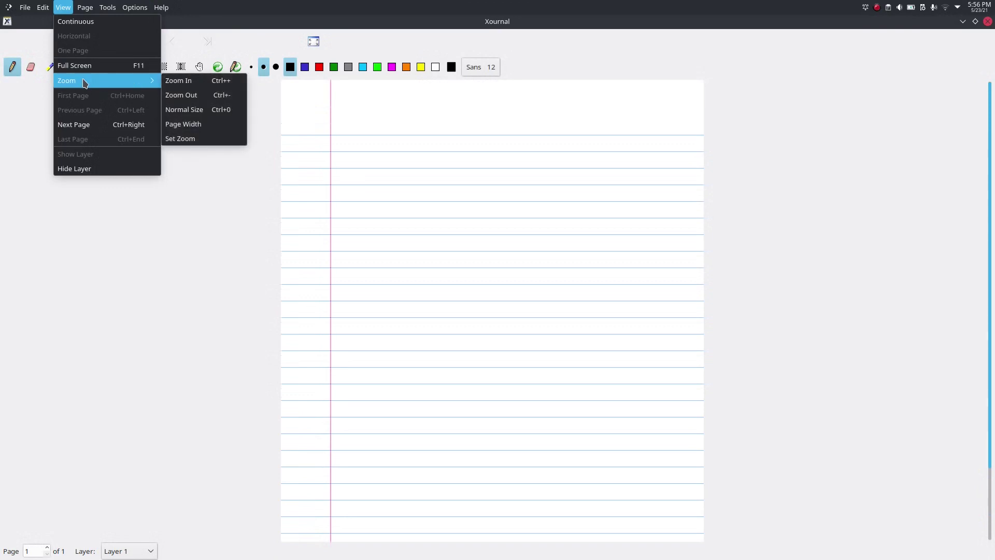
left_click(207, 124)
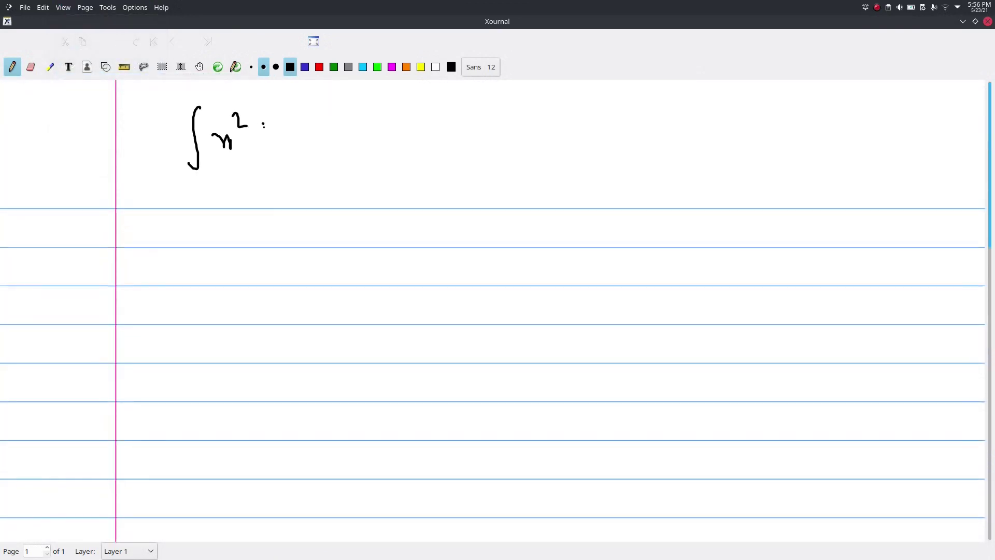
mouse_move(263, 124)
left_mouse_down()
mouse_move(265, 148)
mouse_move(319, 146)
mouse_move(356, 131)
mouse_move(374, 150)
left_mouse_up()
mouse_move(381, 98)
left_mouse_down()
mouse_move(391, 99)
mouse_move(384, 119)
left_mouse_up()
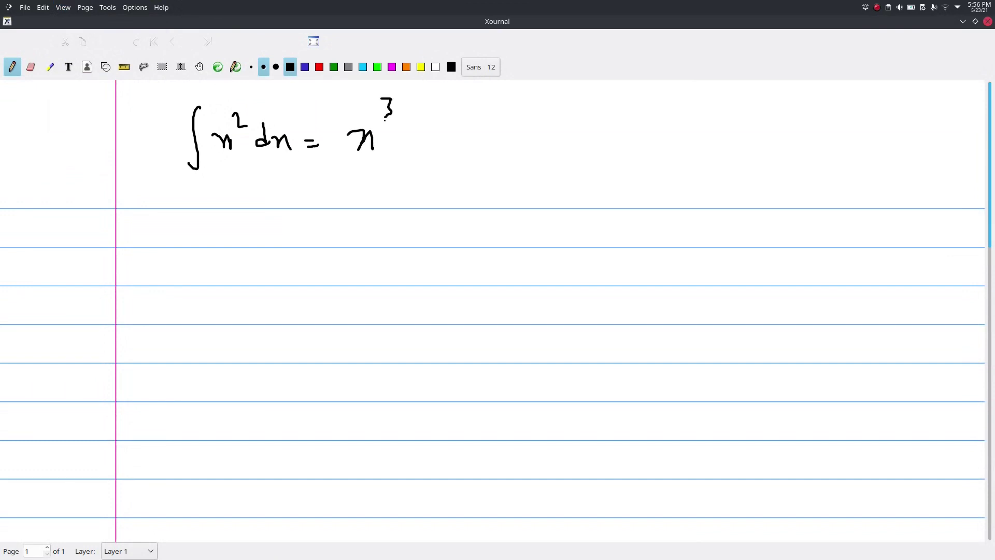
mouse_move(353, 162)
left_mouse_down()
mouse_move(374, 161)
mouse_move(368, 197)
left_mouse_up()
mouse_move(398, 161)
left_mouse_down()
mouse_move(409, 159)
mouse_move(403, 168)
mouse_move(424, 155)
mouse_move(432, 167)
left_mouse_up()
- Add the text 'Integration' below the equation in magenta
left_click(68, 67)
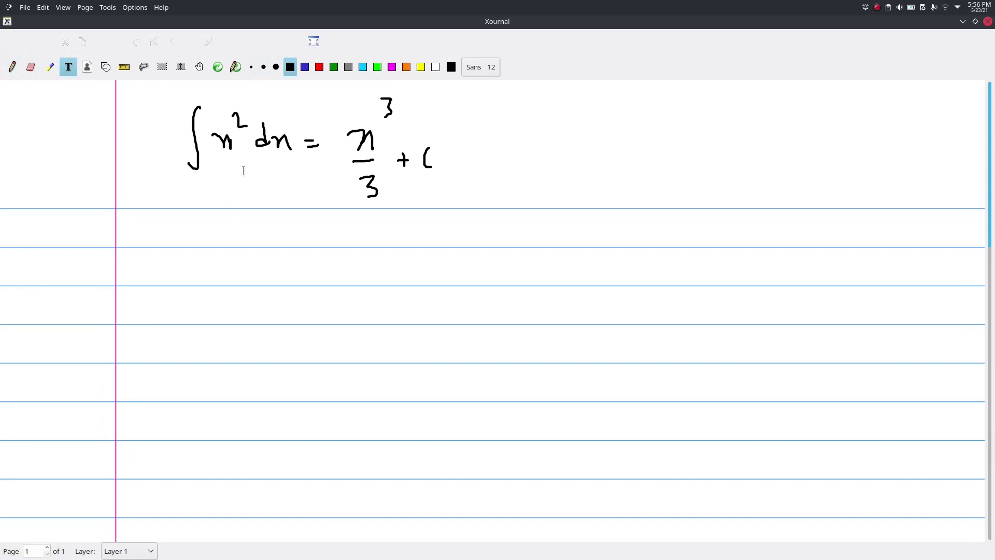
left_click(165, 228)
type("Integ")
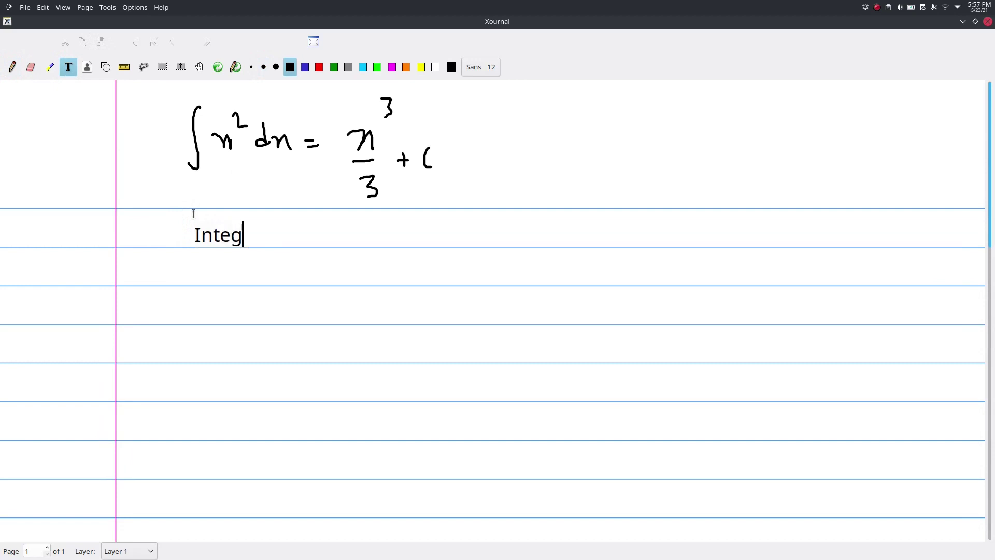
type("ration")
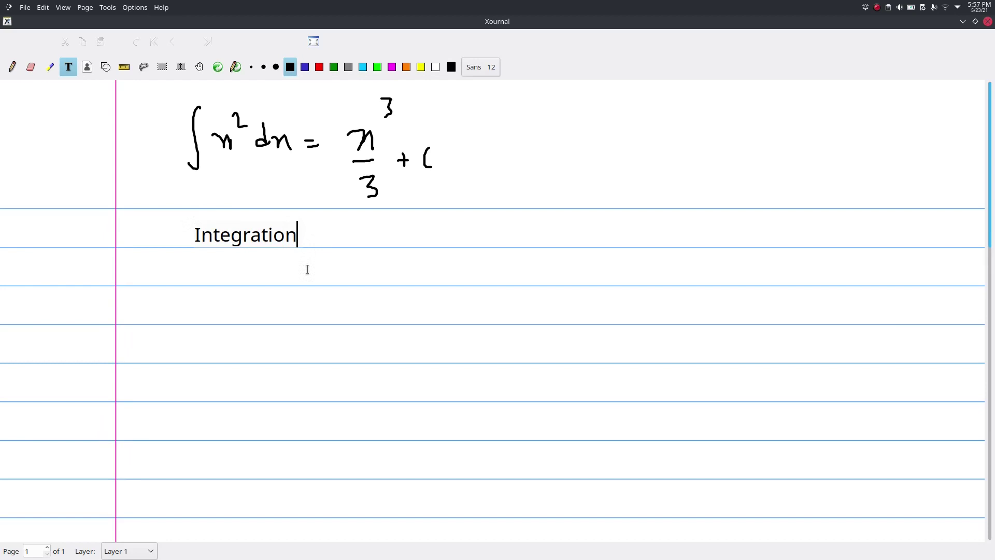
left_click(393, 68)
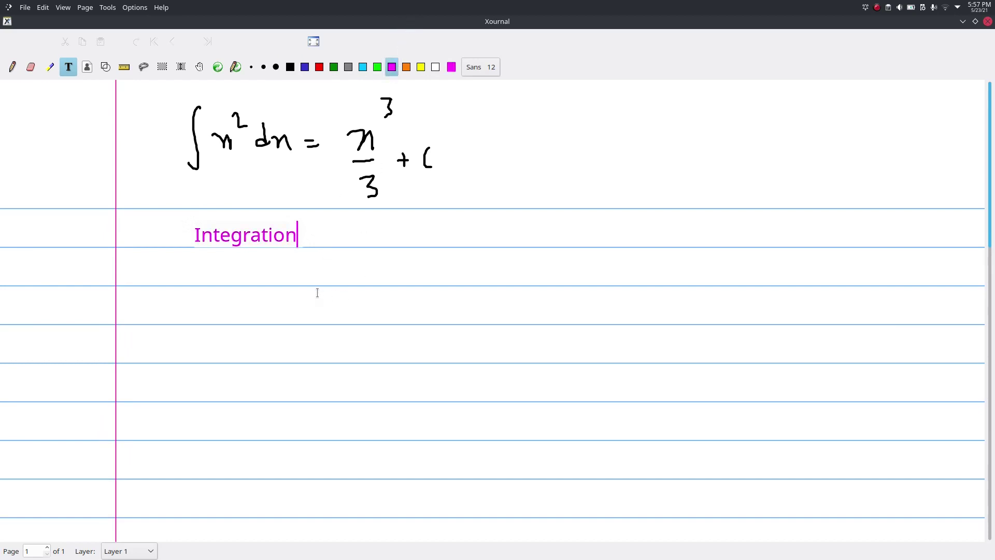
- Add the text 'Mathematics' in blue beneath Integration
left_click(319, 270)
left_click(305, 67)
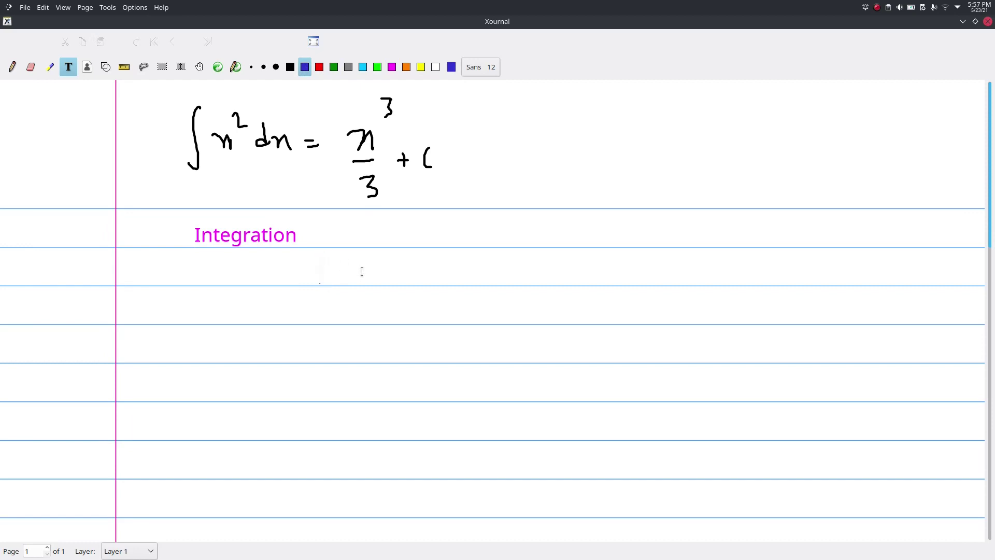
type("Mathe")
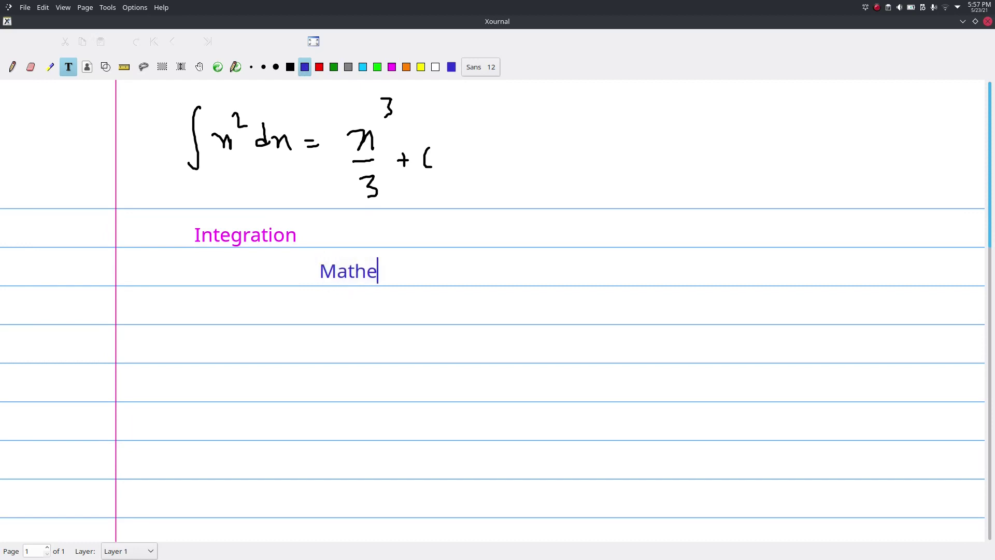
type("matics")
key("ctrl+shift+e")
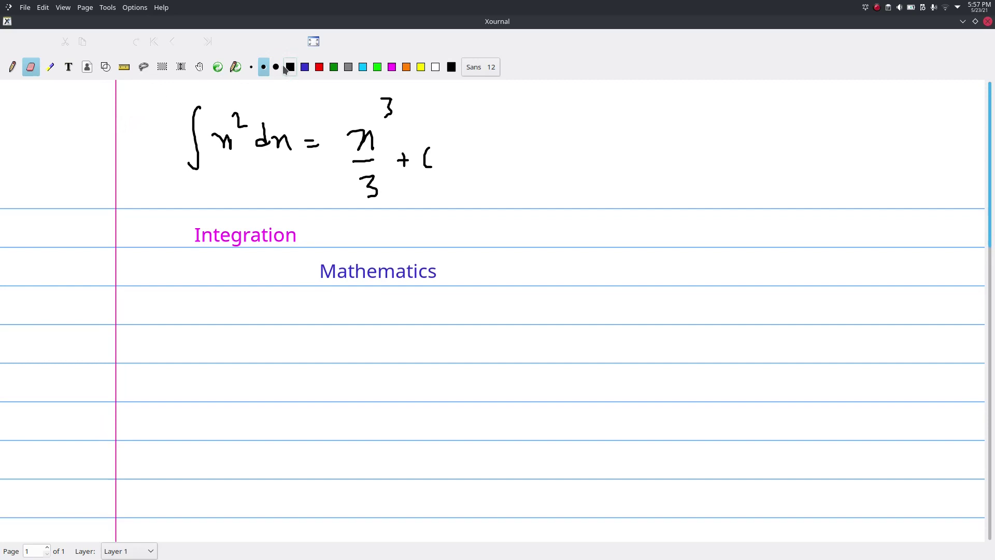
- Highlight x², Integration and Mathematics in yellow
left_click(50, 67)
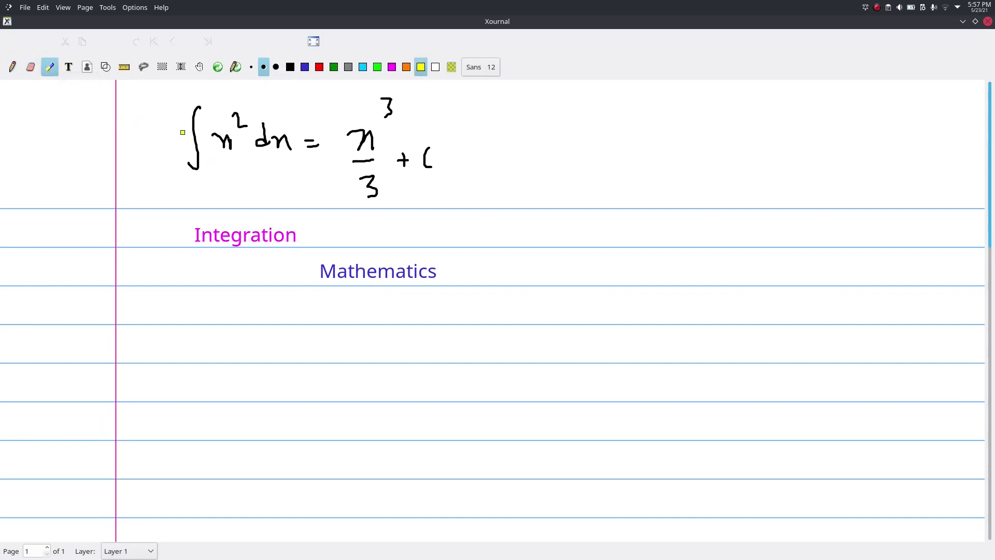
left_click_drag(182, 132, 253, 143)
left_click_drag(194, 234, 303, 235)
left_click_drag(314, 269, 471, 276)
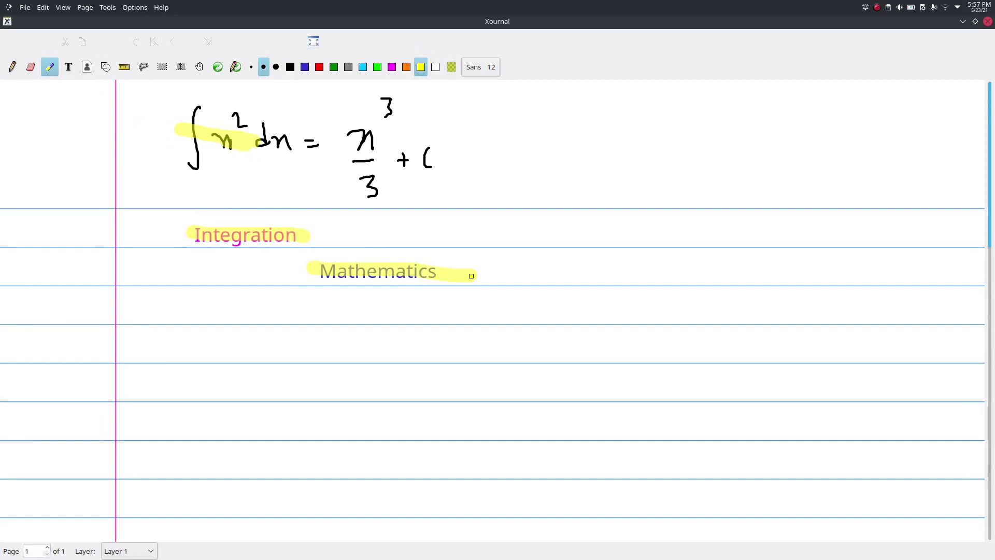
- Sketch overlapping shapes at lower left with the pen, enabling the shape recognizer
left_click(199, 70)
left_click_drag(264, 191, 280, 162)
left_click_drag(294, 268, 293, 235)
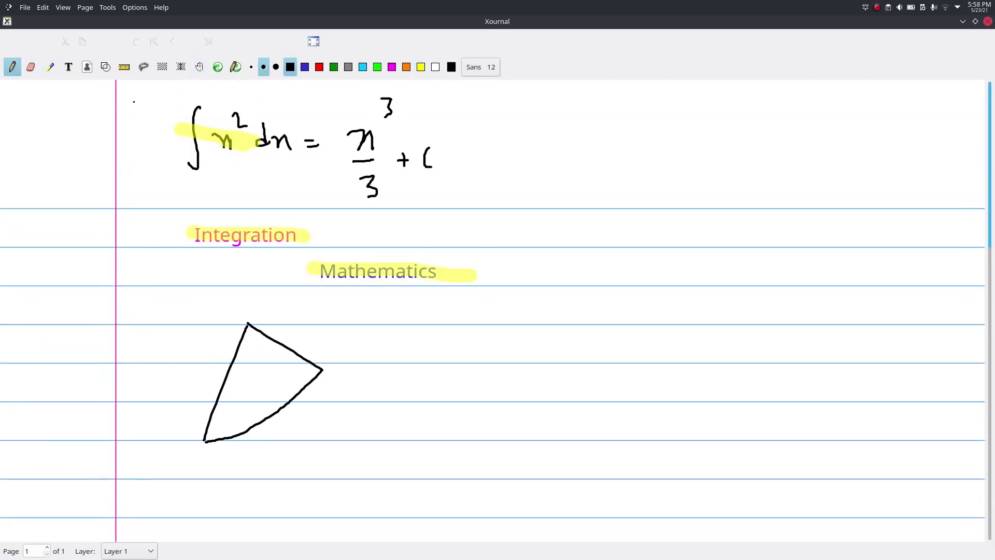
left_click(105, 66)
left_click_drag(190, 339, 304, 411)
mouse_move(189, 336)
left_mouse_down()
mouse_move(156, 486)
mouse_move(311, 441)
mouse_move(307, 410)
left_mouse_up()
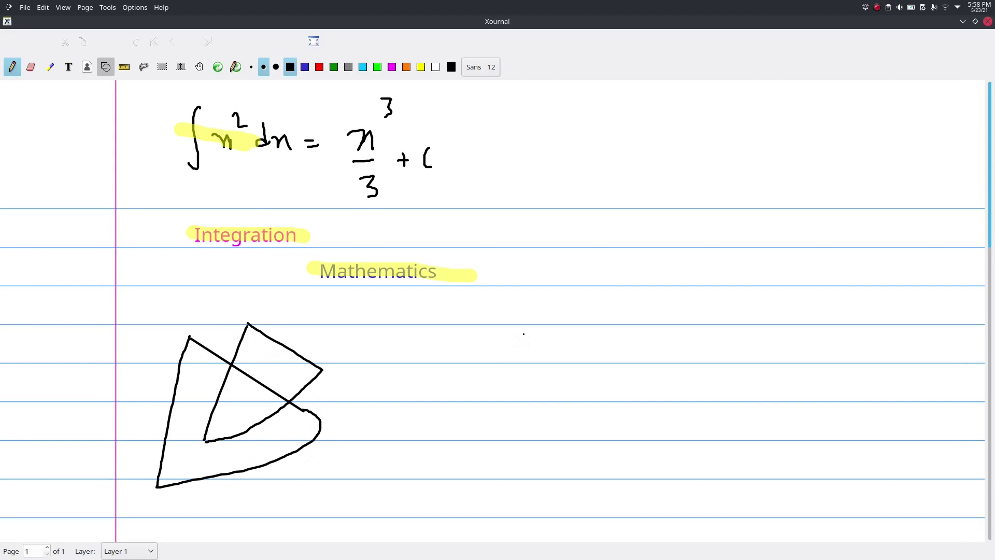
- Draw a large closed triangle on the right side of the page
left_click_drag(560, 284, 488, 406)
left_click_drag(560, 282, 710, 414)
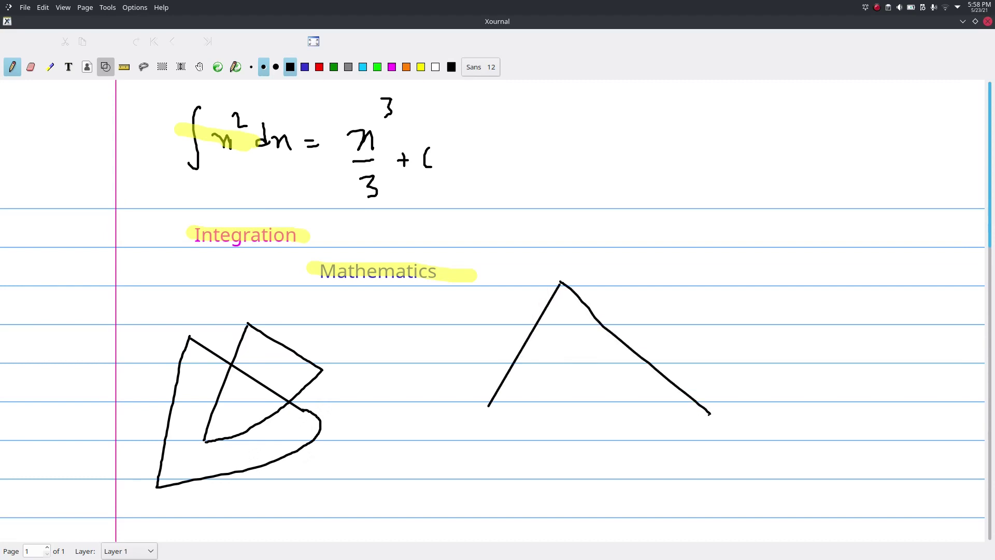
left_click_drag(489, 406, 711, 407)
key("ctrl+shift+r")
left_click_drag(471, 207, 673, 422)
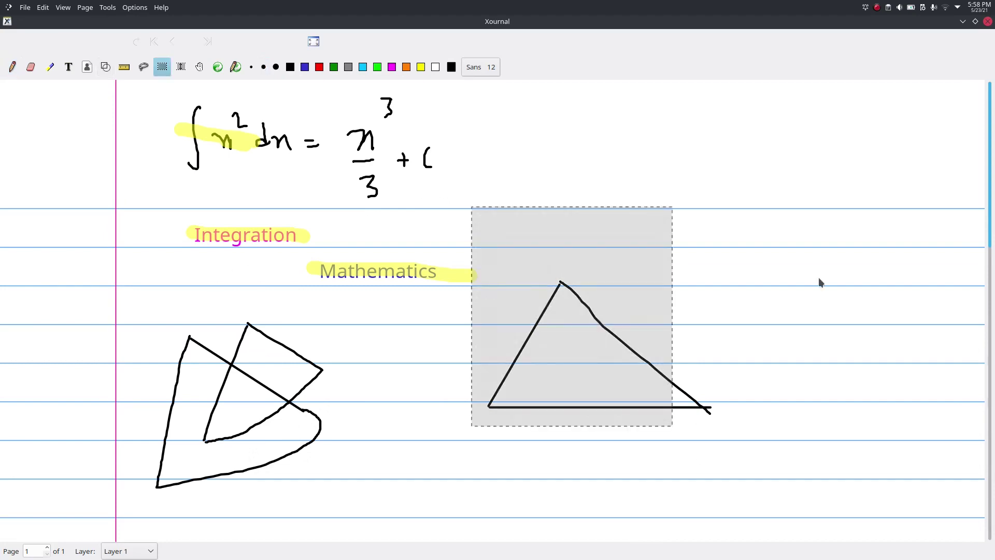
left_click(716, 270)
mouse_move(510, 231)
left_mouse_down()
mouse_move(523, 279)
mouse_move(757, 438)
left_mouse_up()
left_click(786, 333)
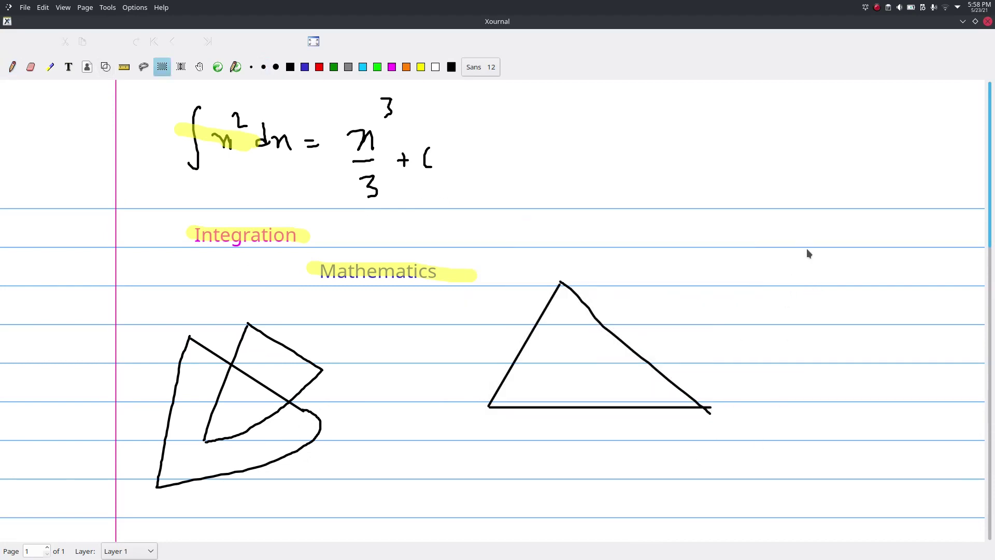
left_click_drag(142, 101, 470, 238)
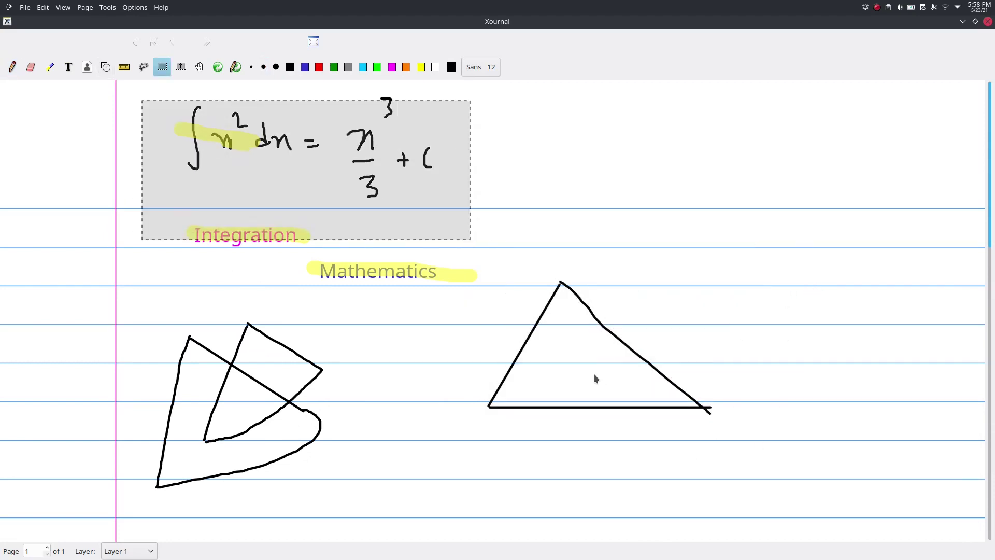
key("Delete")
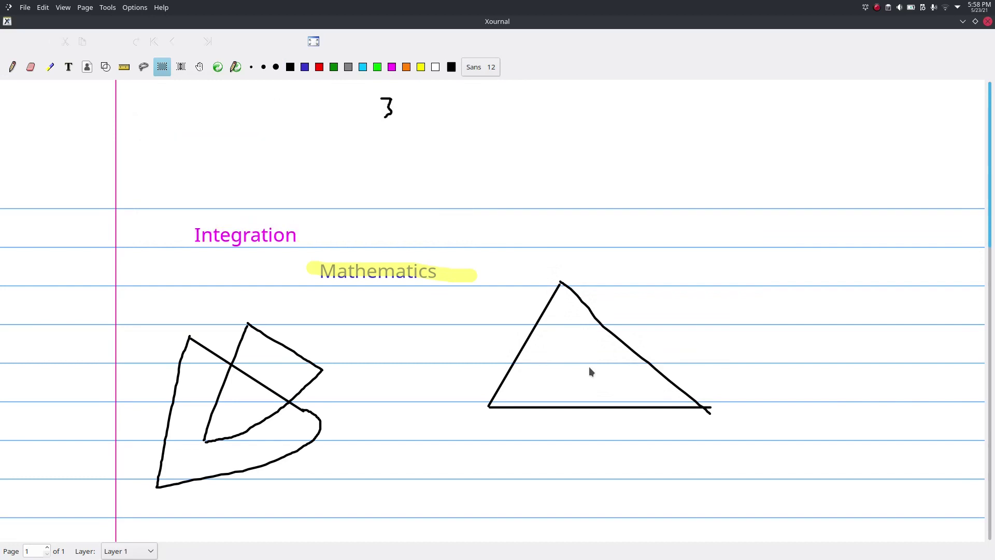
key("ctrl+z")
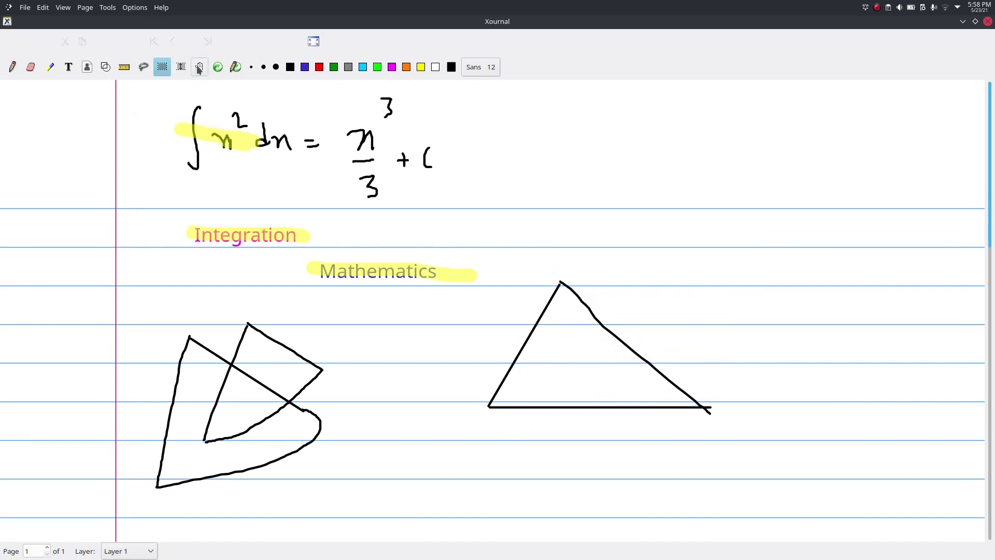
scroll(468, 192, "down", 6)
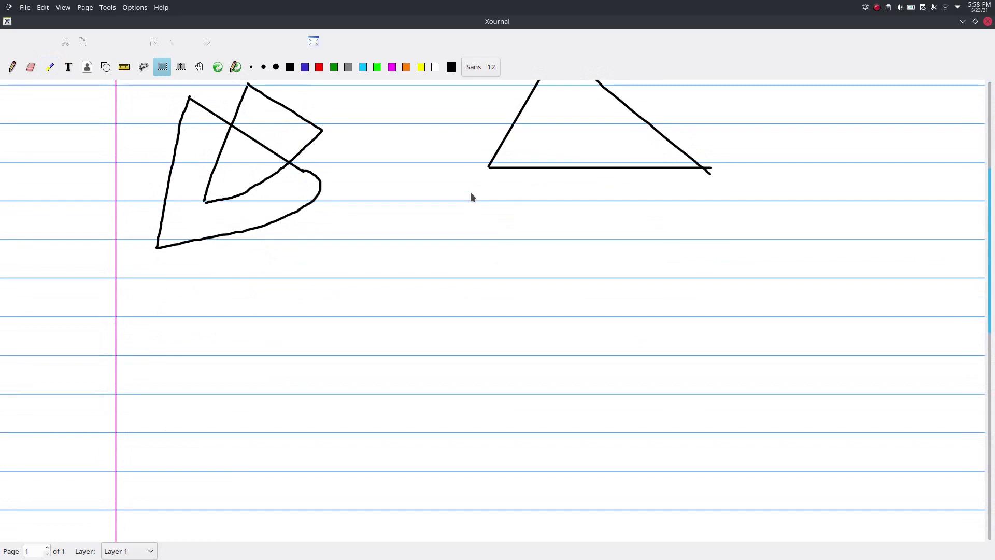
scroll(472, 199, "down", 3)
scroll(472, 199, "up", 10)
left_click(24, 7)
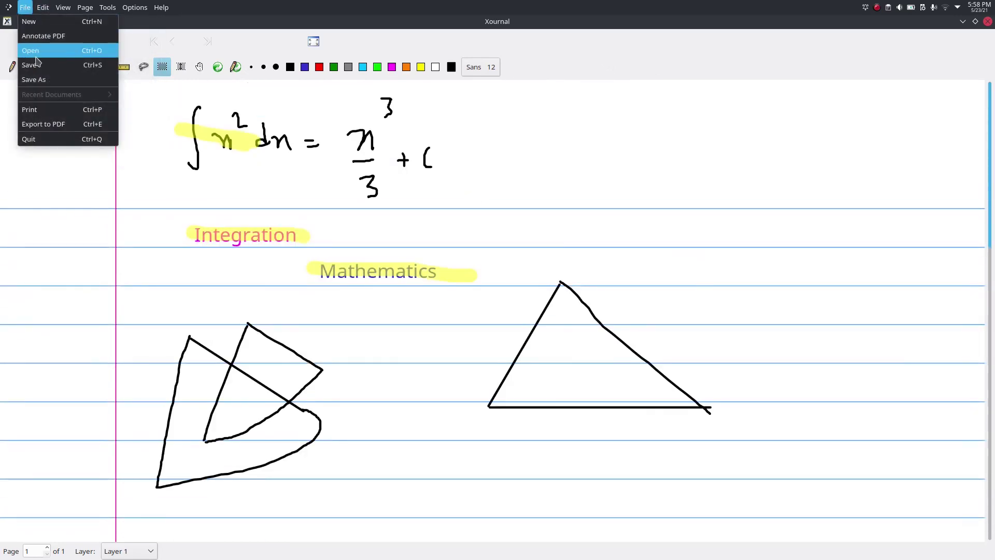
left_click(611, 126)
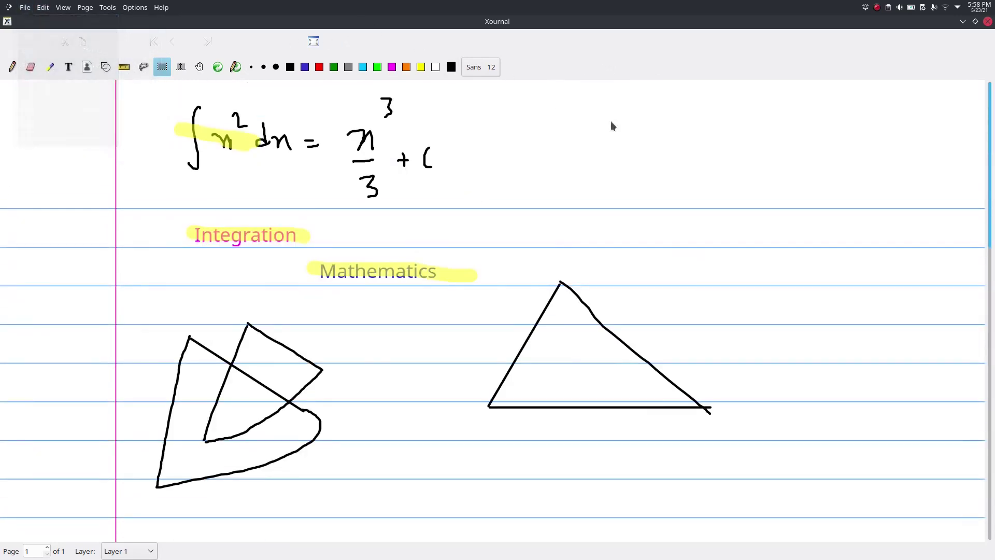
- Restore the window size and complete the integral's x³/3 fraction and + C
double_click(814, 22)
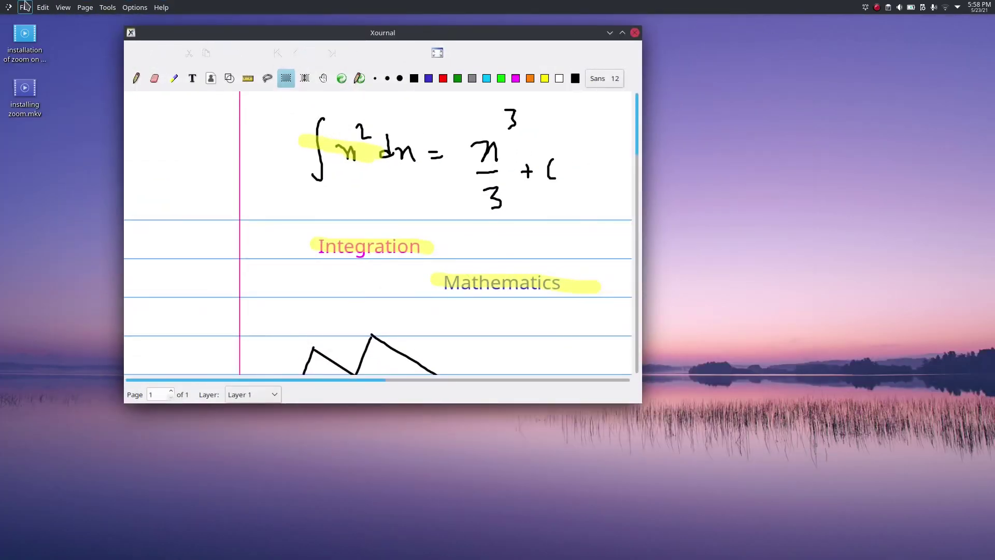
mouse_move(535, 213)
left_mouse_down()
mouse_move(545, 213)
mouse_move(544, 232)
left_mouse_up()
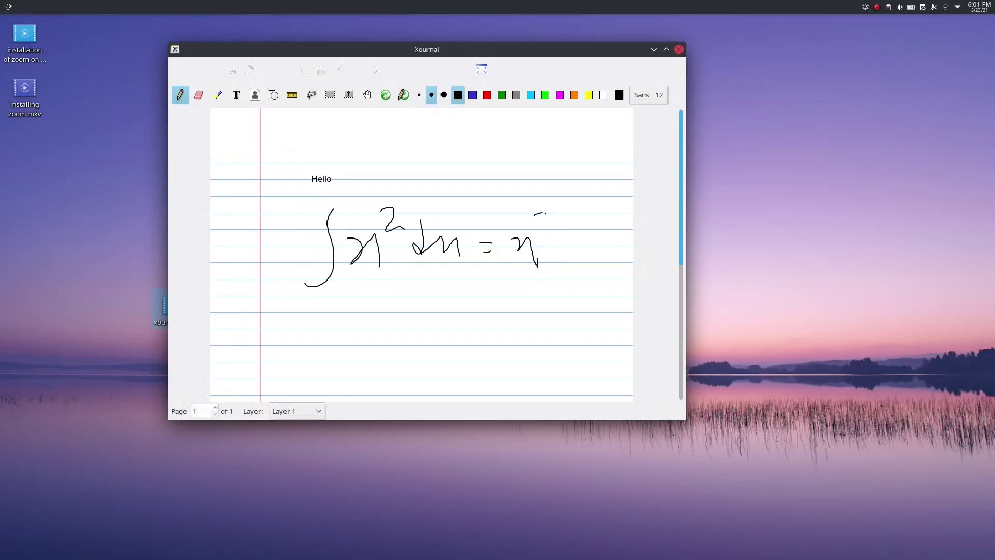
mouse_move(522, 274)
left_mouse_down()
mouse_move(542, 272)
mouse_move(528, 316)
left_mouse_up()
mouse_move(558, 271)
left_mouse_down()
mouse_move(571, 270)
mouse_move(565, 288)
left_mouse_up()
mouse_move(597, 252)
left_mouse_down()
mouse_move(590, 265)
mouse_move(601, 276)
left_mouse_up()
left_click(608, 278)
- Save the note to the Desktop as 2021-05-23-Note-18-01.xoj and close Xournal
key("ctrl+s")
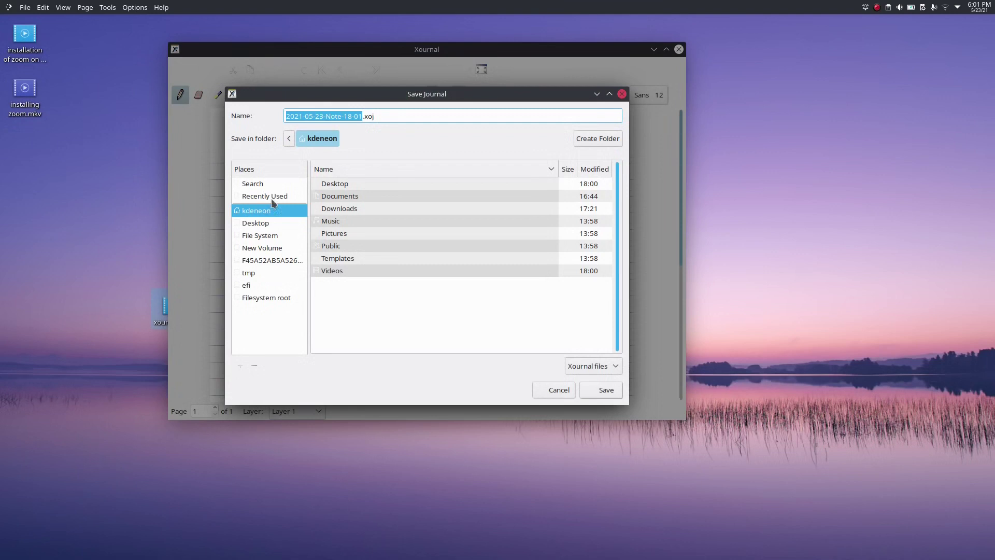
left_click(267, 223)
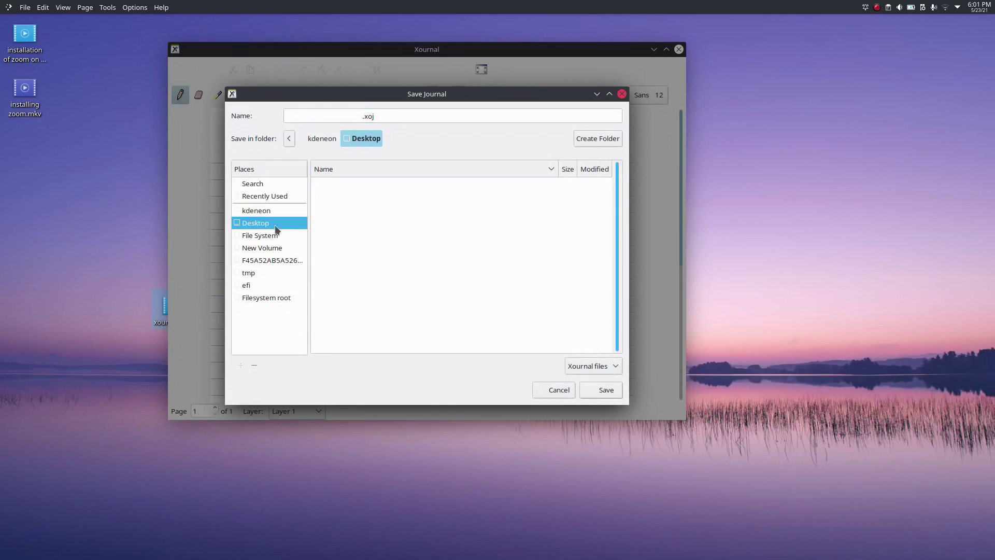
left_click(325, 117)
left_click(324, 117)
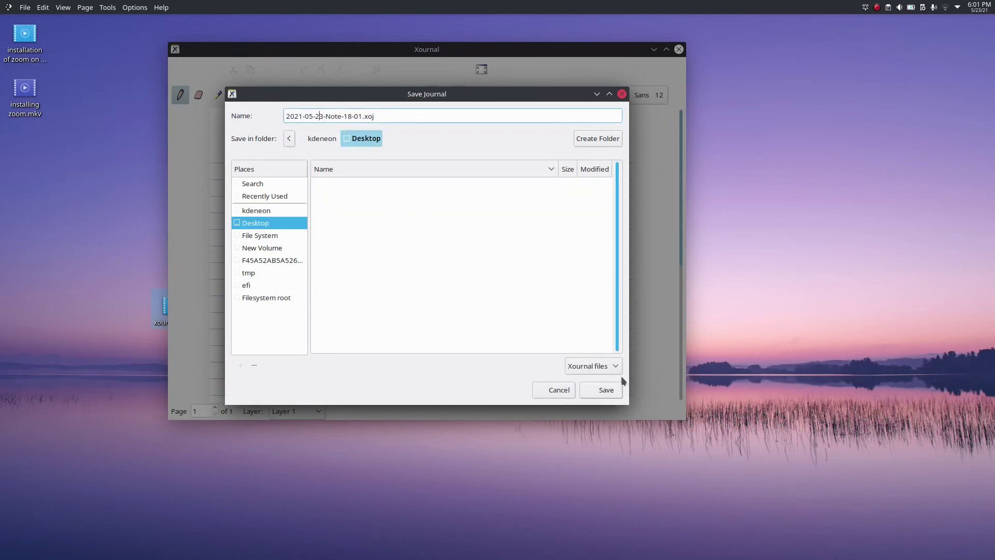
left_click(599, 394)
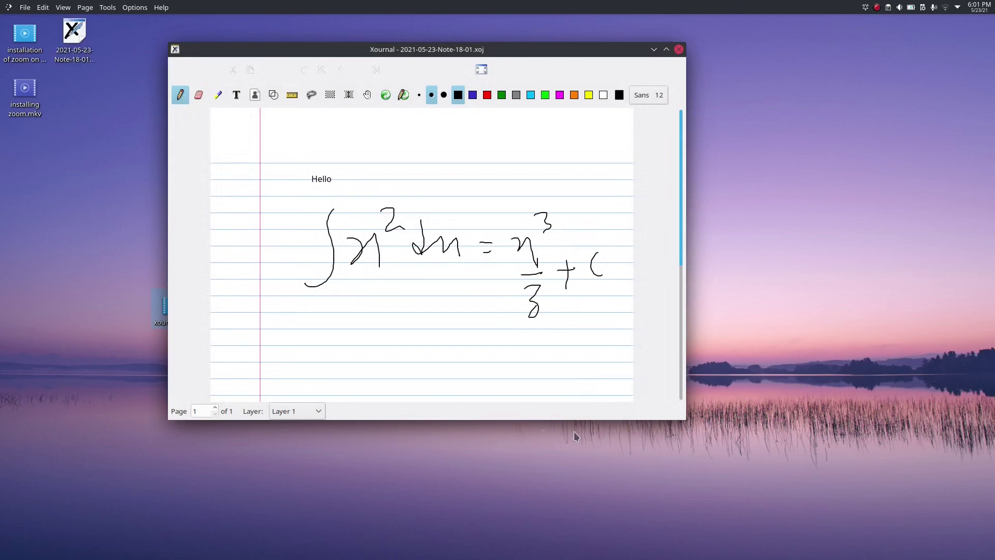
left_click(678, 50)
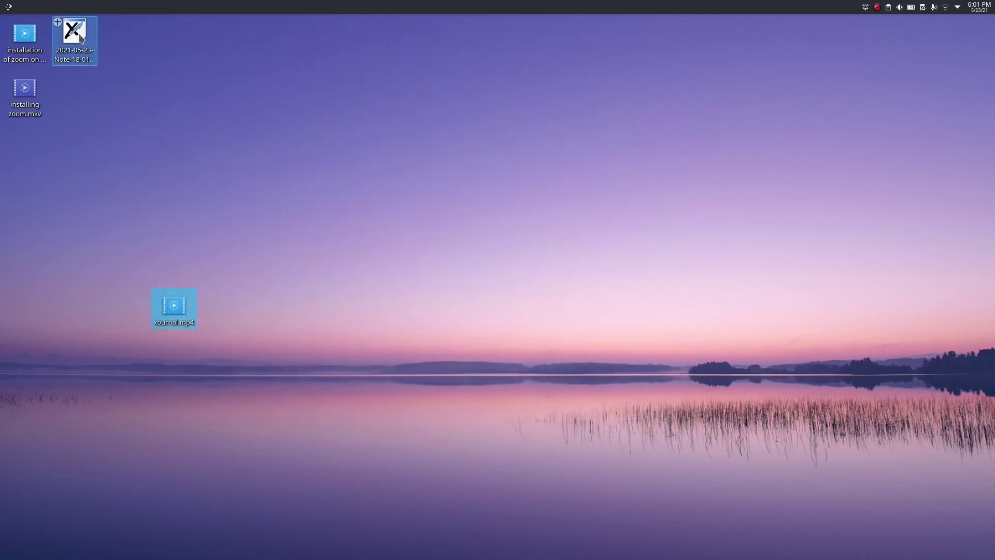
- Move the .xoj icon into the left column, reopen and close it, then open the recorder menu
left_click_drag(82, 38, 30, 202)
left_click(30, 202)
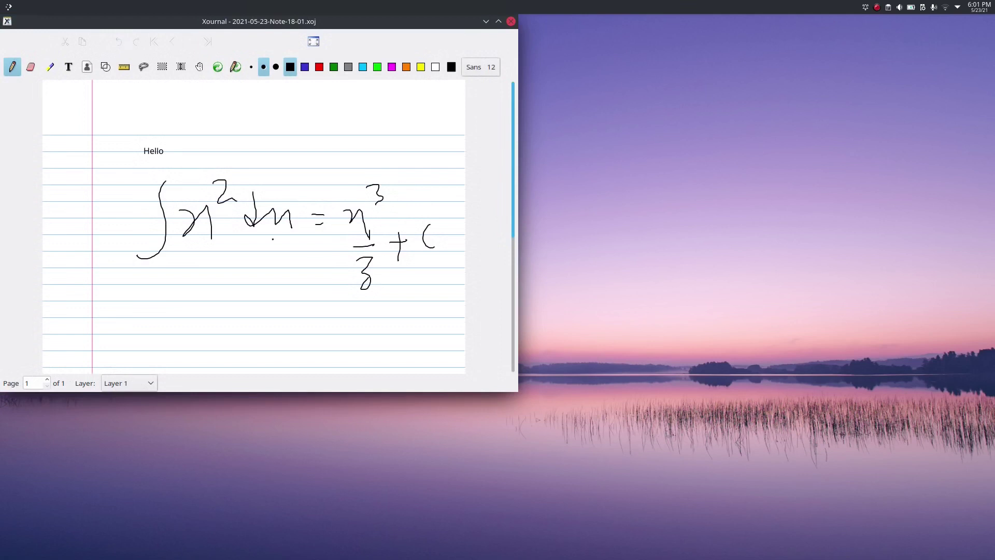
left_click(510, 21)
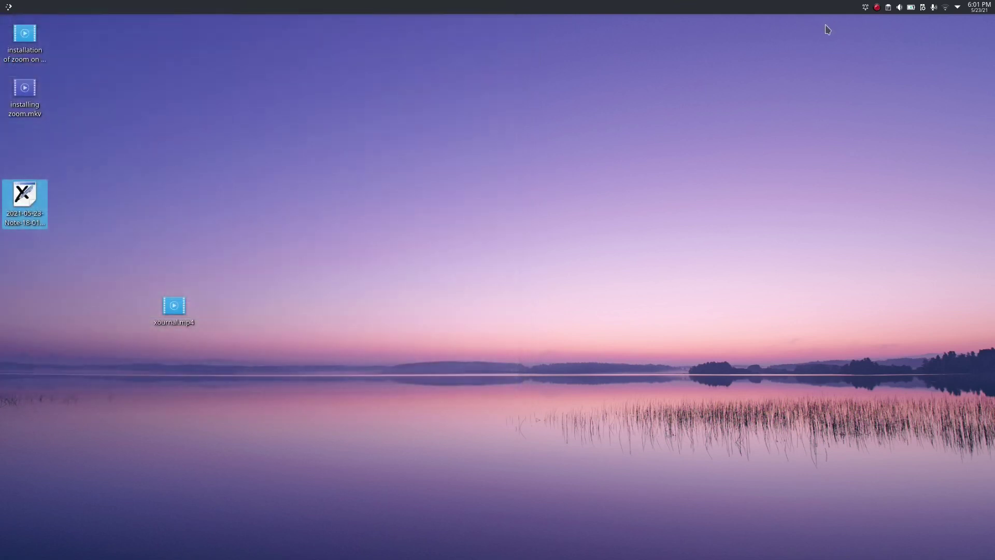
left_click(877, 7)
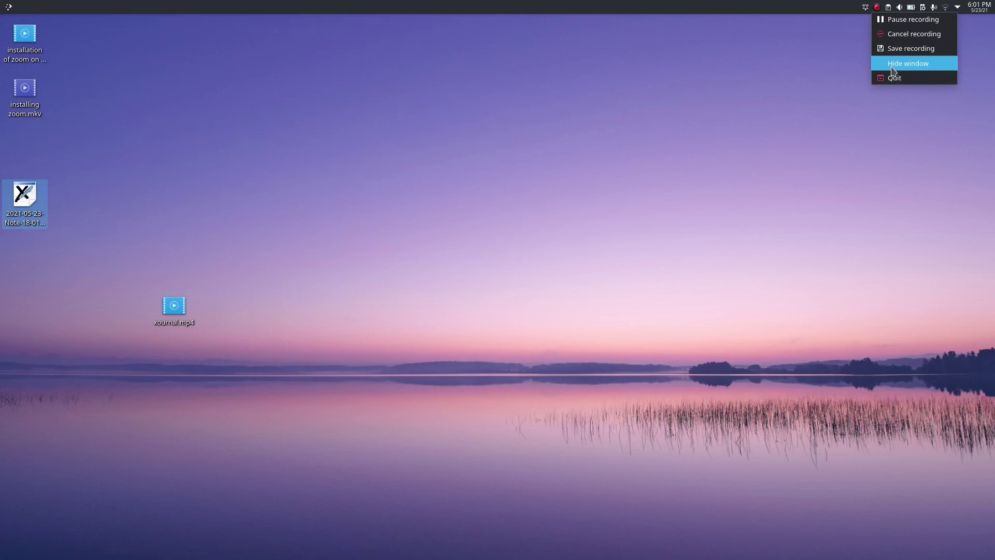